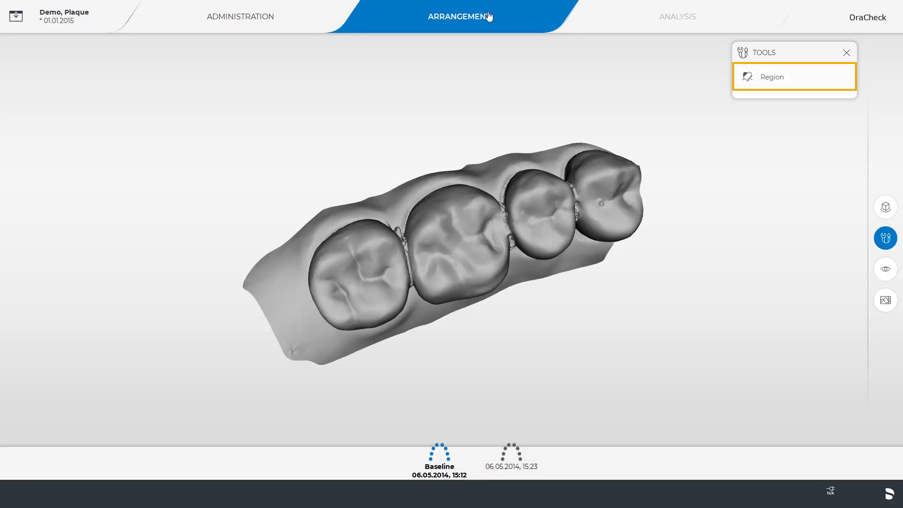
Grow a region over the whole crown of the baseline's second-left molar, totalling 238.09 mm².
left_click(764, 78)
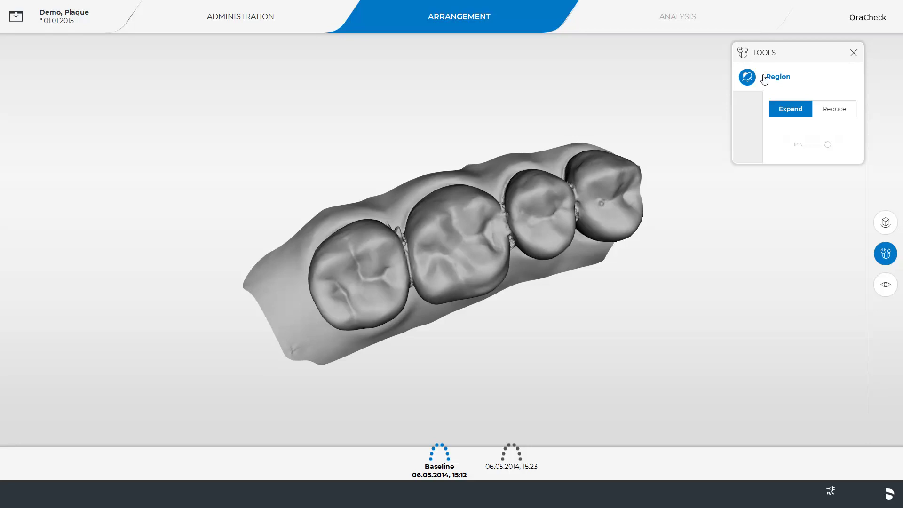
left_click(461, 249)
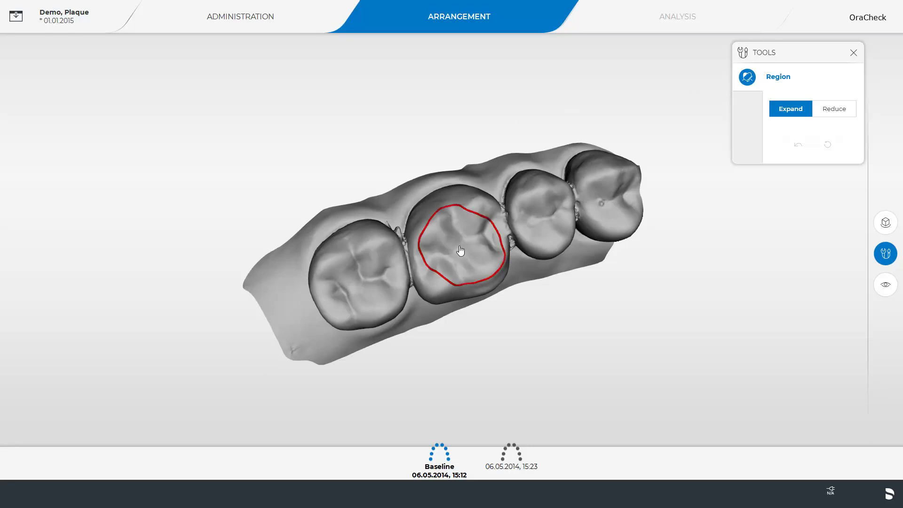
left_click_drag(465, 218, 461, 239)
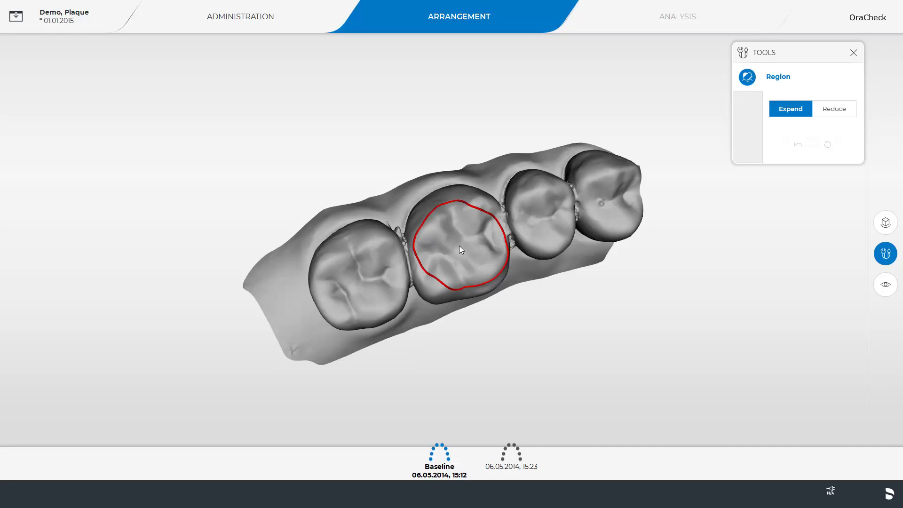
mouse_move(459, 246)
left_mouse_down()
mouse_move(444, 238)
mouse_move(462, 236)
mouse_move(463, 261)
mouse_move(442, 272)
mouse_move(450, 278)
left_mouse_up()
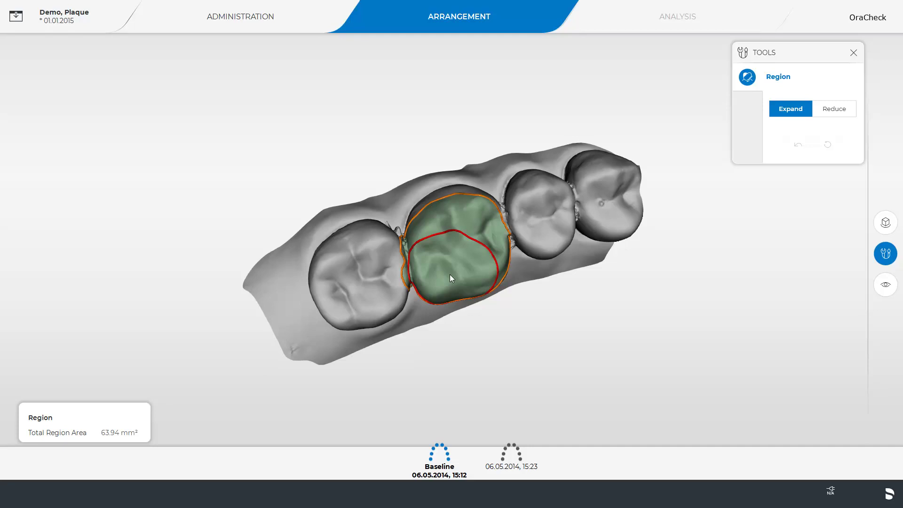
middle_click_drag(450, 275, 457, 239)
left_click_drag(456, 239, 455, 226)
mouse_move(456, 226)
middle_mouse_down()
mouse_move(475, 399)
mouse_move(478, 302)
mouse_move(461, 282)
middle_mouse_up()
left_click_drag(446, 256, 481, 253)
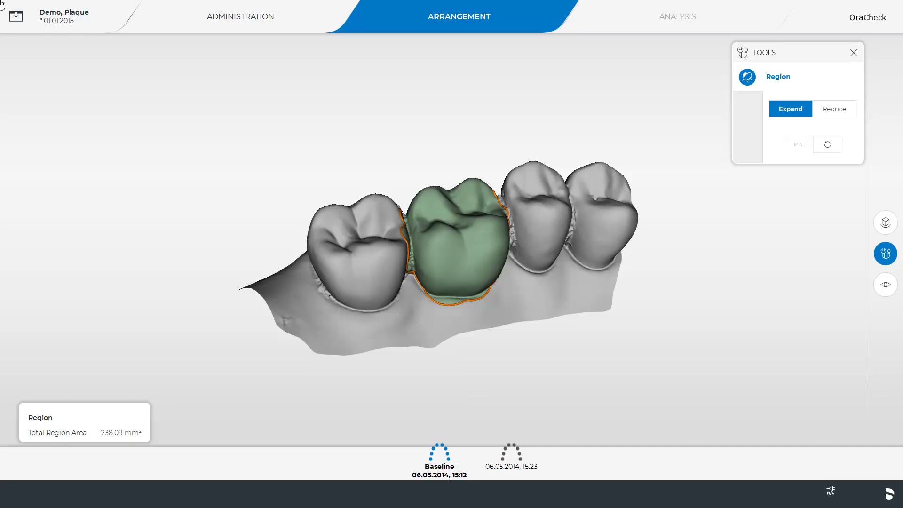
On the follow-up scan, mark the matching molar as a 254.66 mm² region.
left_click(511, 458)
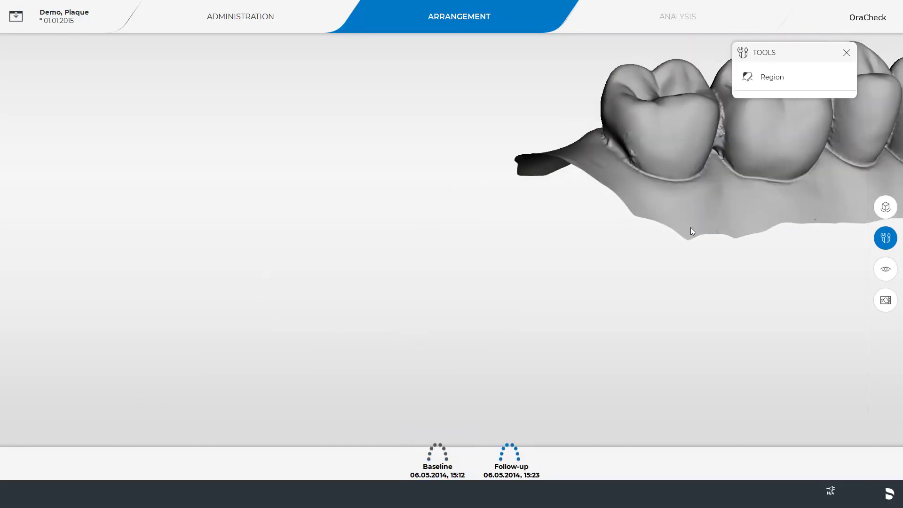
left_click_drag(691, 227, 401, 357)
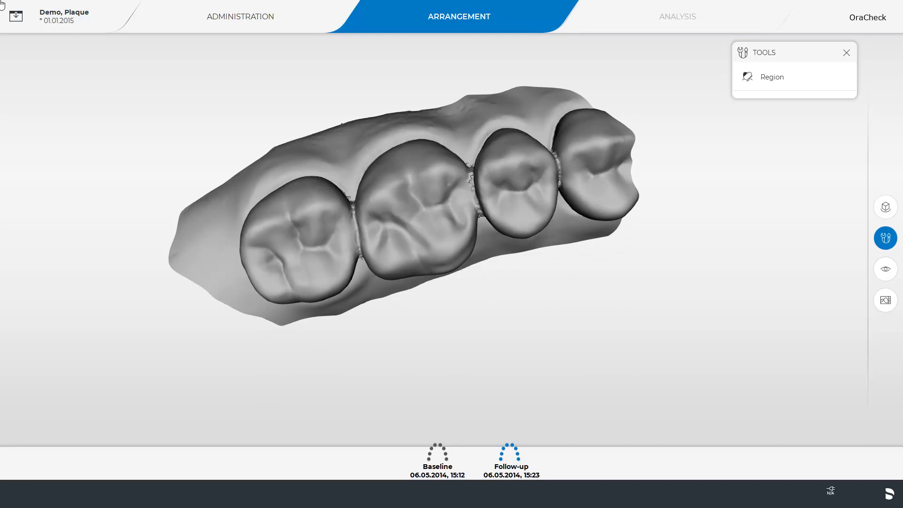
left_click(772, 77)
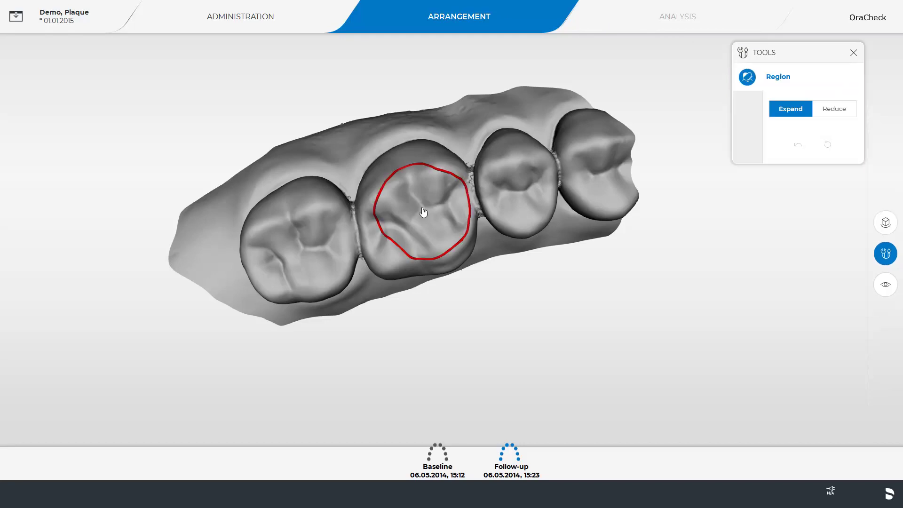
mouse_move(423, 212)
left_mouse_down()
mouse_move(429, 204)
mouse_move(416, 196)
mouse_move(399, 215)
mouse_move(437, 240)
mouse_move(447, 233)
mouse_move(411, 252)
mouse_move(425, 375)
mouse_move(429, 196)
mouse_move(498, 381)
mouse_move(323, 137)
mouse_move(436, 233)
left_mouse_up()
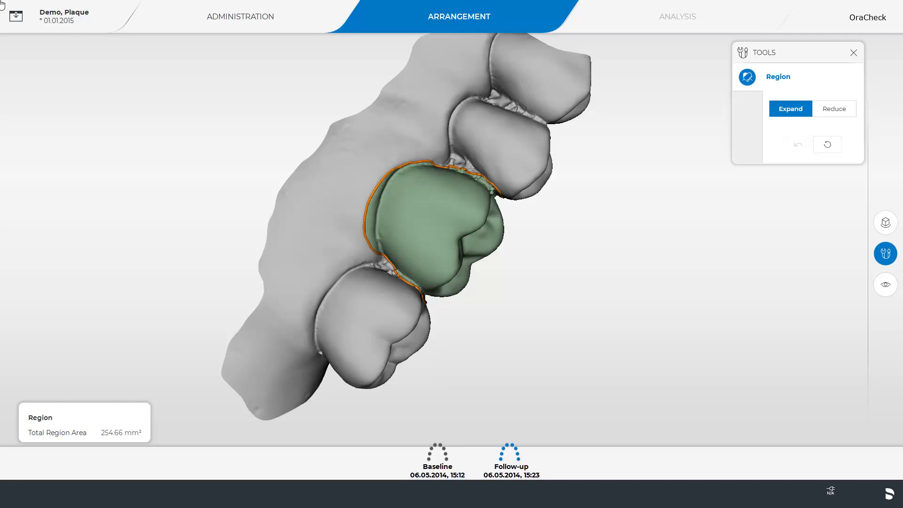
Register the follow-up region to the baseline: 0.07 mm average distance, 80% within 0.1 mm.
left_click(435, 467)
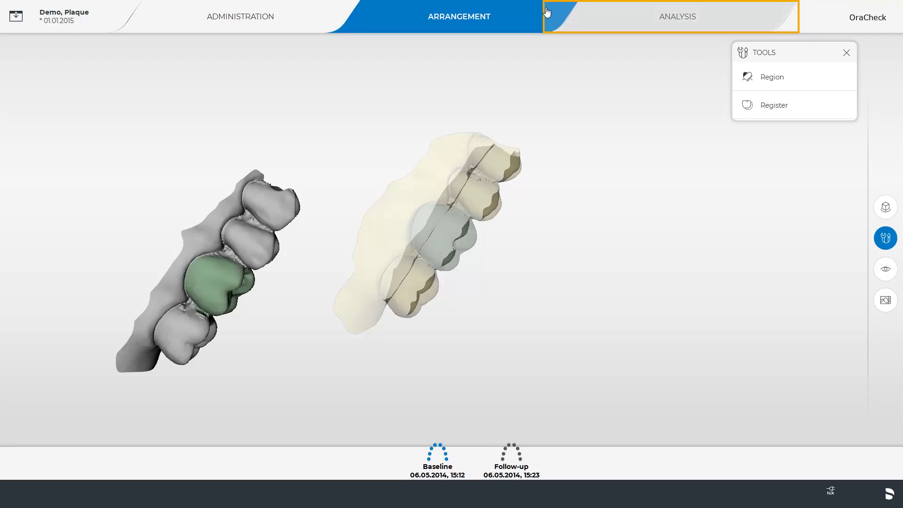
left_click(682, 28)
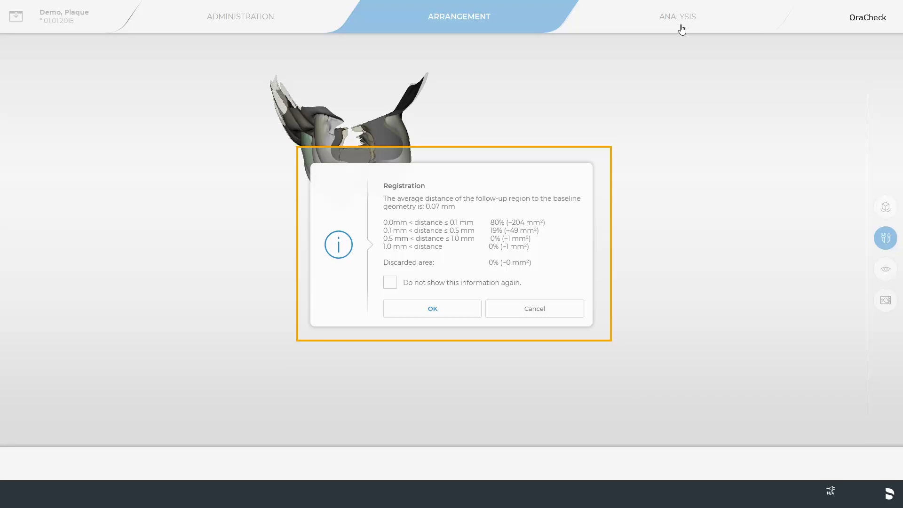
Accept the registration results and view the colour-coded distance map from above.
left_click(431, 309)
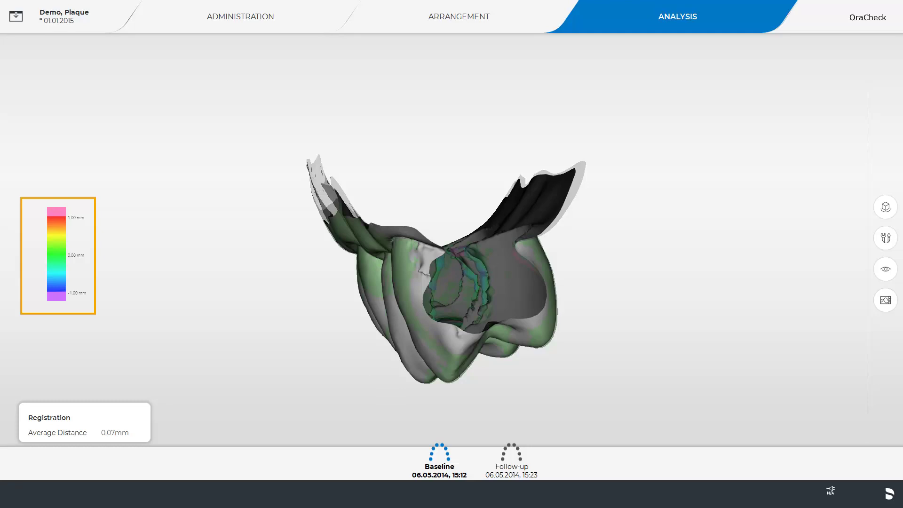
left_click_drag(400, 202, 464, 157)
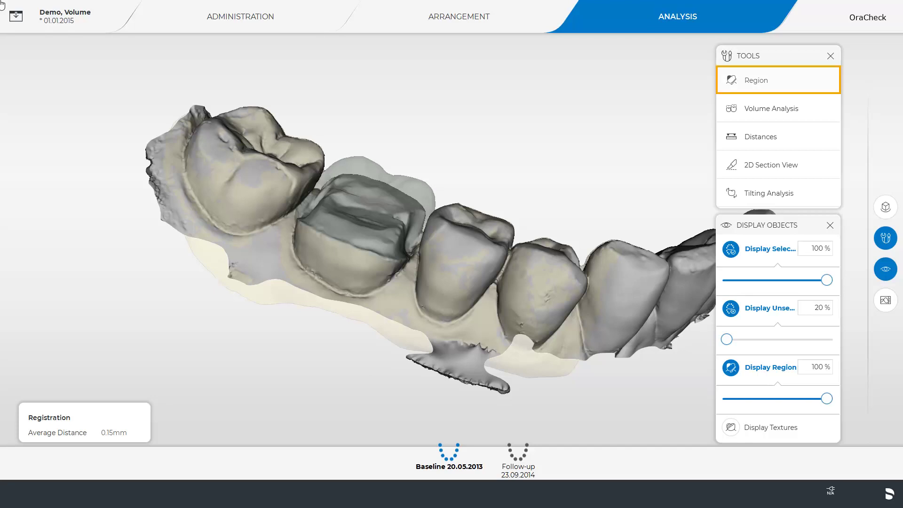
Run volume analysis on the marked tooth region, giving a 231.71 mm³ volume change.
left_click(754, 82)
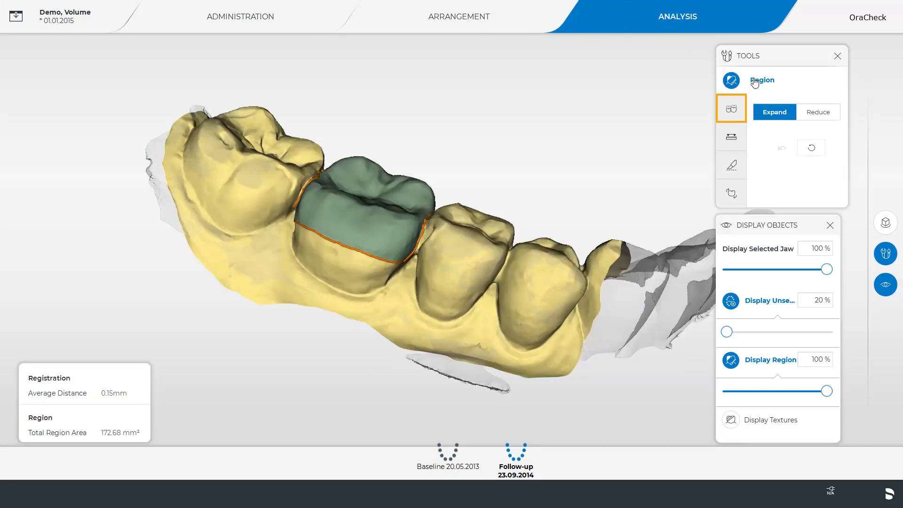
left_click(729, 110)
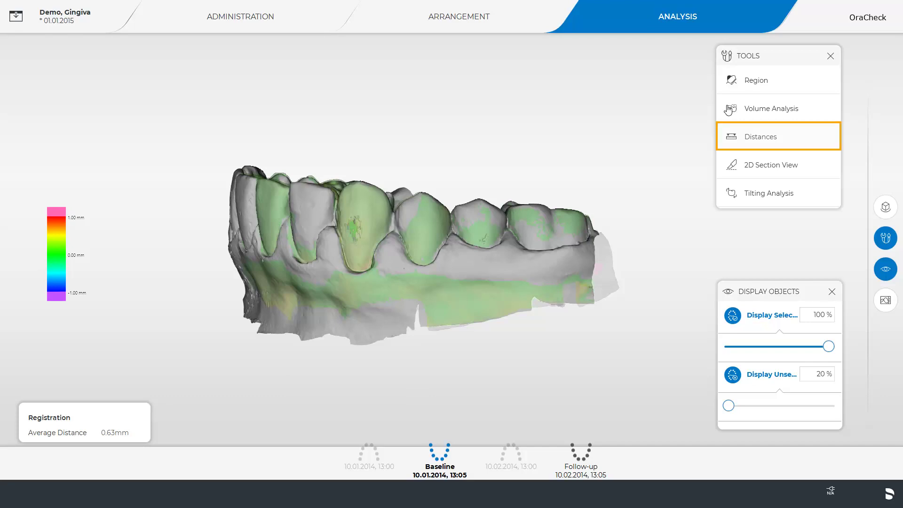
Display the Gingiva case's baseline-to-follow-up distances as a colour map.
left_click(734, 137)
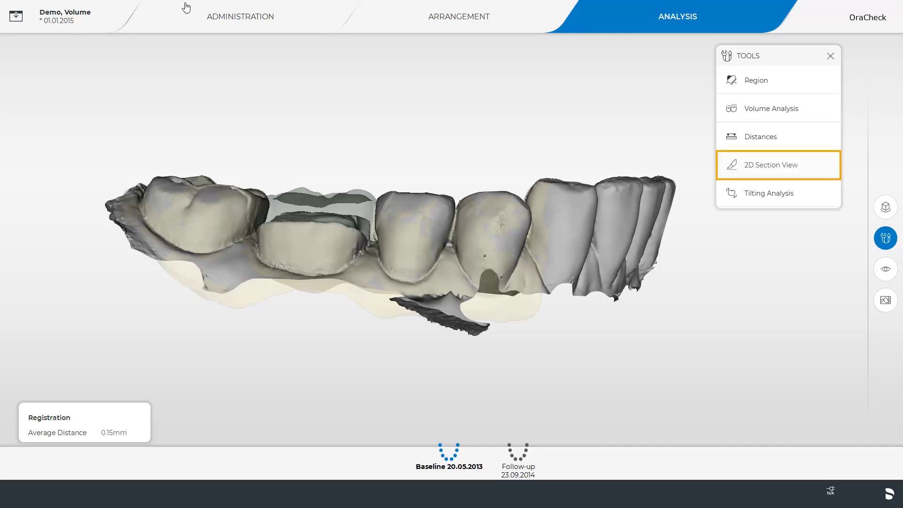
Cut a 2D section across the restored tooth and measure the 1.39 mm gap between profiles.
left_click(745, 165)
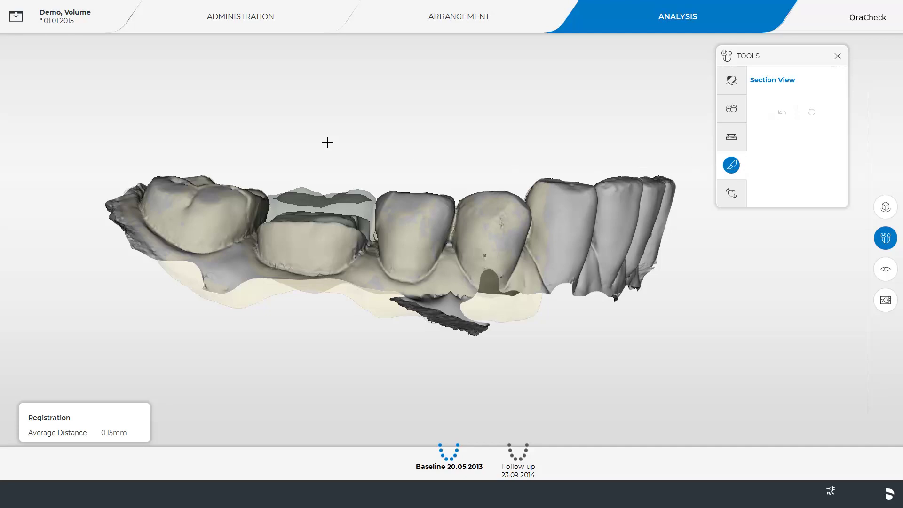
left_click_drag(328, 142, 291, 342)
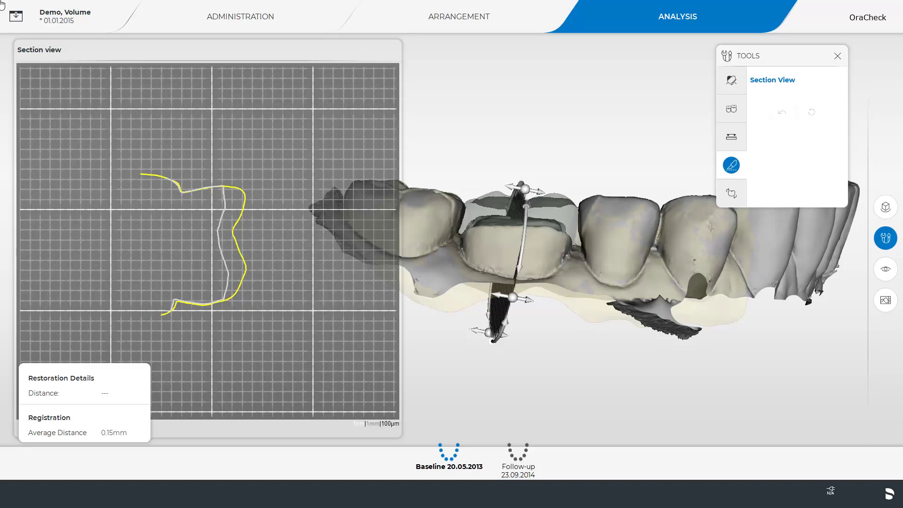
mouse_move(523, 300)
left_mouse_down()
mouse_move(567, 306)
mouse_move(475, 305)
mouse_move(517, 299)
mouse_move(508, 296)
left_mouse_up()
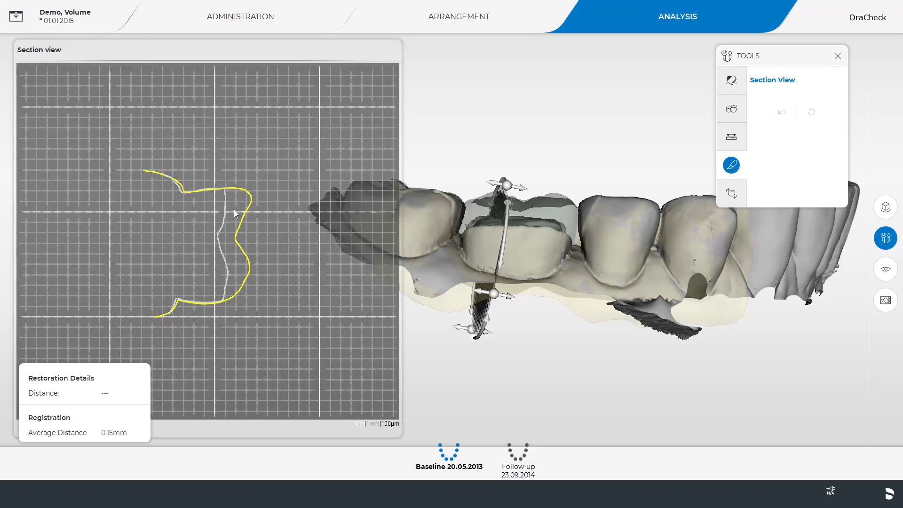
left_click_drag(236, 242, 220, 241)
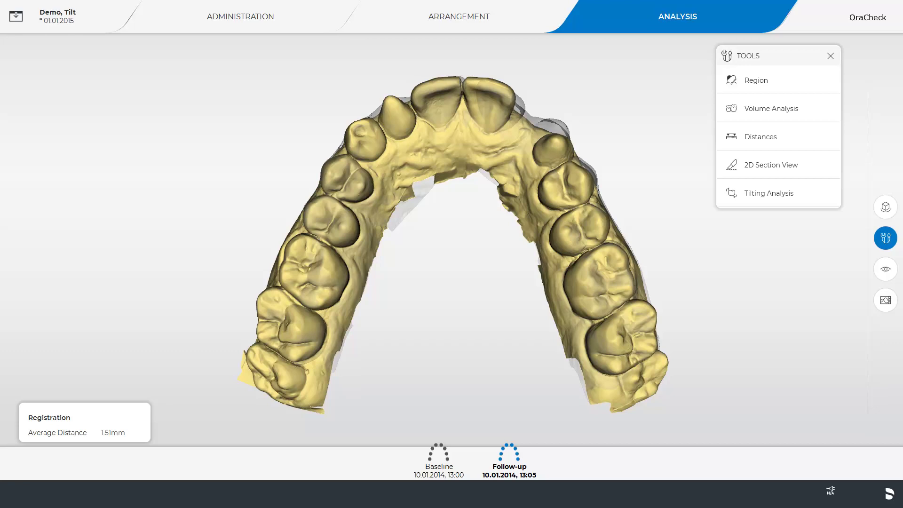
Orbit the Tilt case arch to inspect the overlaid baseline and follow-up jaws.
right_click_drag(630, 116, 636, 93)
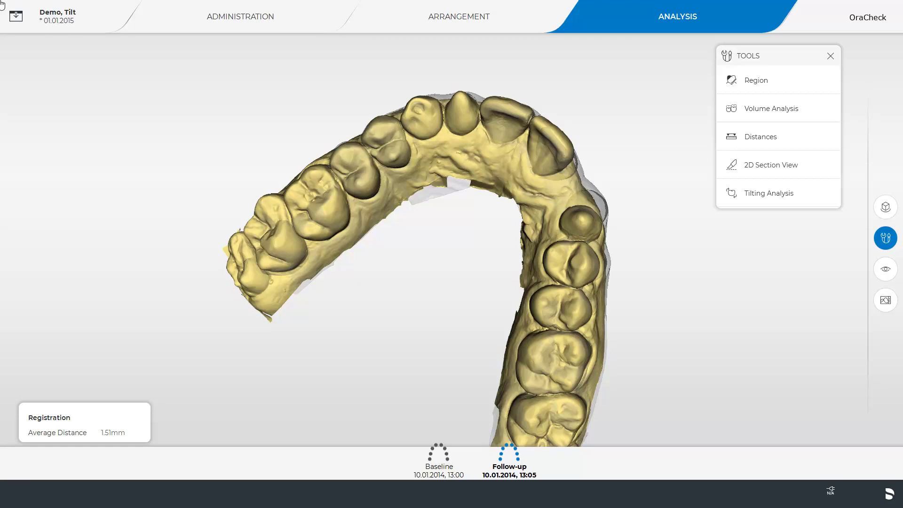
Cover the tilted front tooth on the arch's right with a 201.62 mm² region.
left_click(767, 79)
left_click(553, 136)
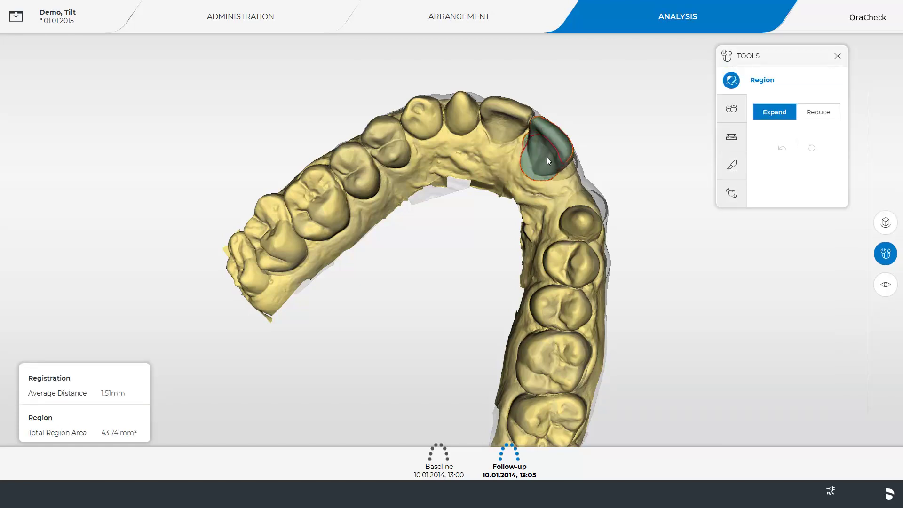
left_click(571, 155)
mouse_move(643, 80)
right_mouse_down()
mouse_move(599, 133)
mouse_move(439, 230)
right_mouse_up()
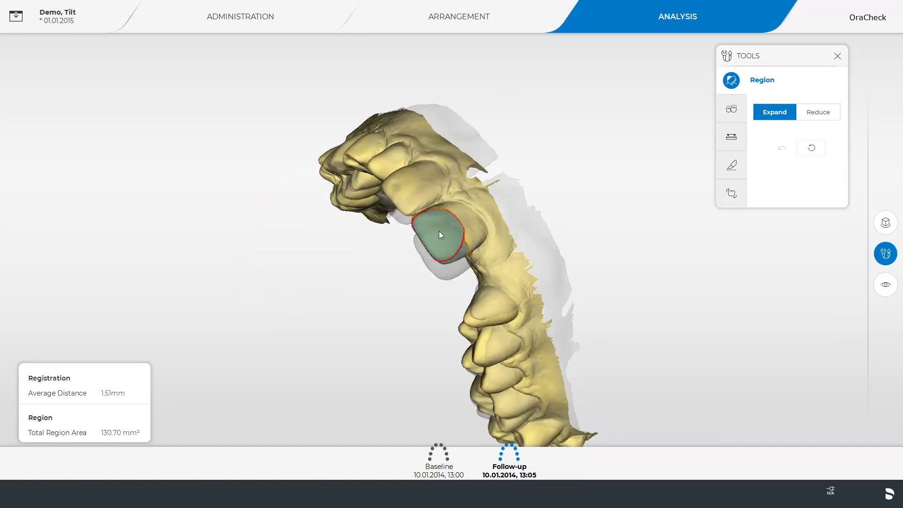
left_click(463, 239)
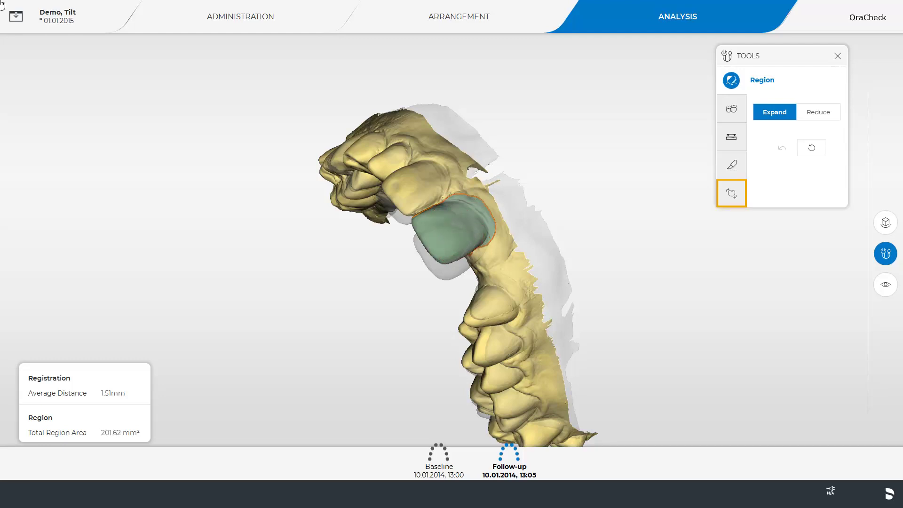
Run tilting analysis on the marked tooth: 12.2° tilt, 14.4° rotation, 1.9 mm movement, 86% confidence.
left_click(736, 192)
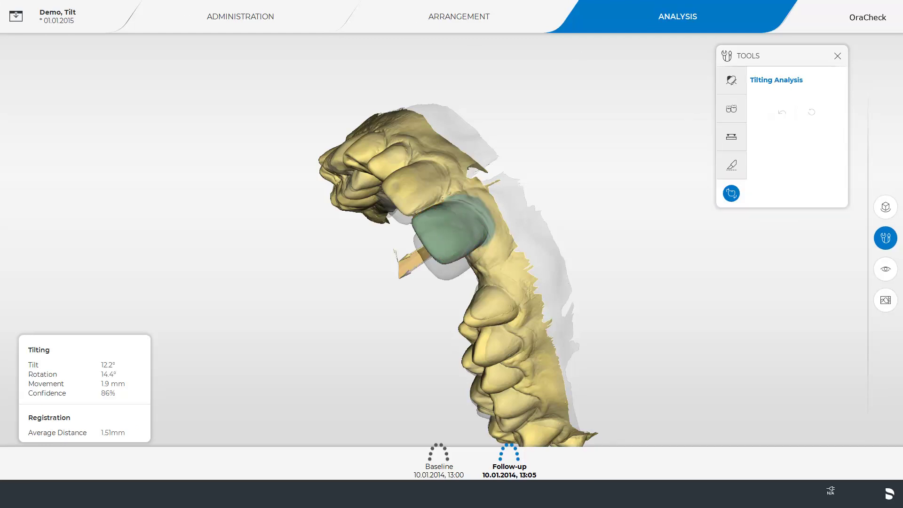
left_click_drag(312, 369, 478, 301)
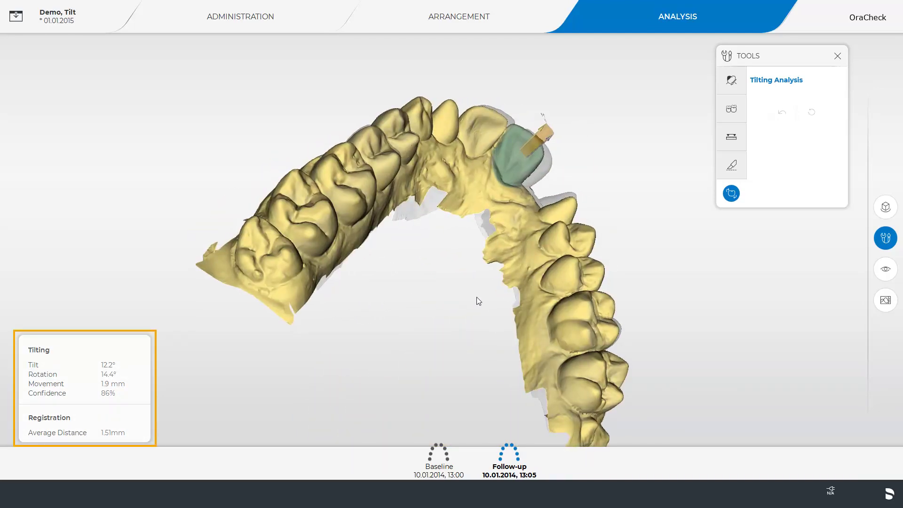